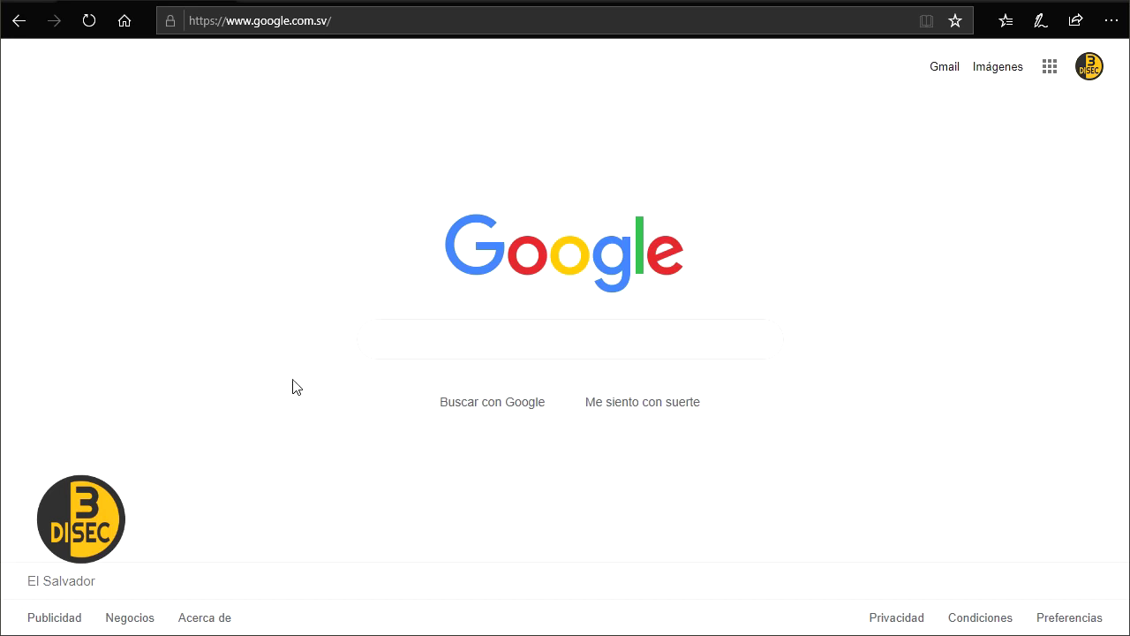
# Step: Search Google for 'autodesk student' and open Autodesk's free student software page
pyautogui.click(399, 330)
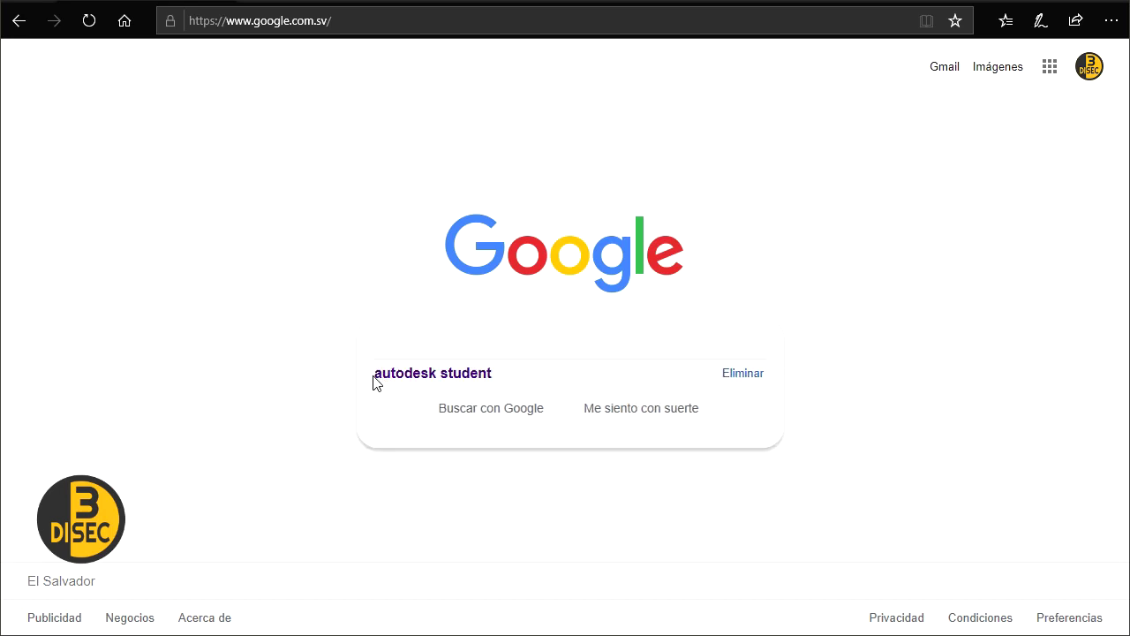
pyautogui.click(488, 374)
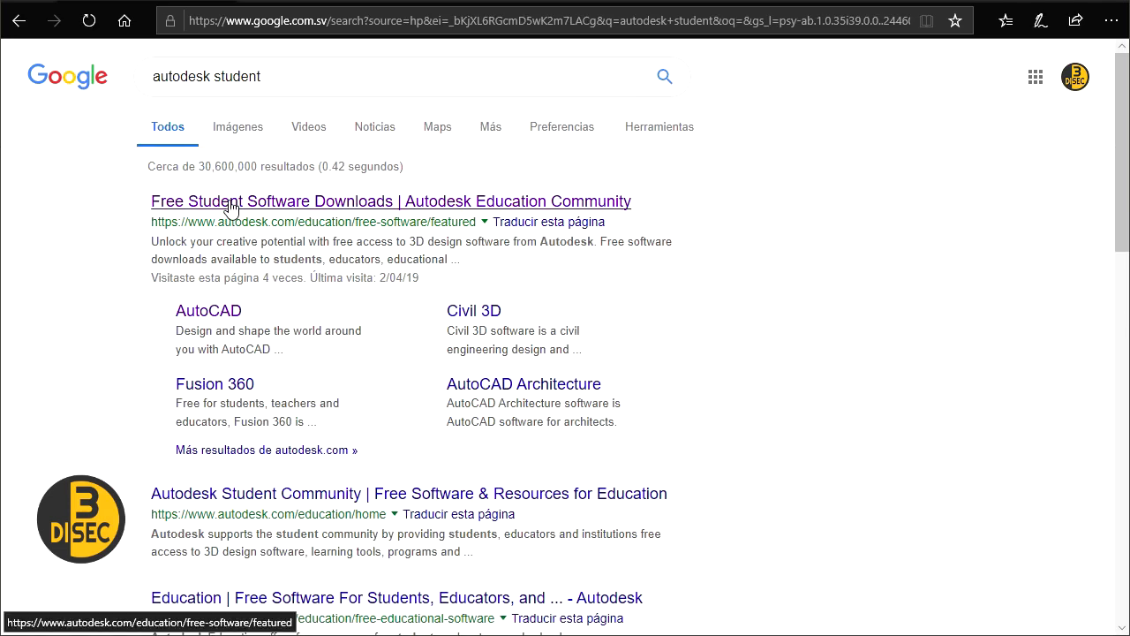
pyautogui.click(230, 204)
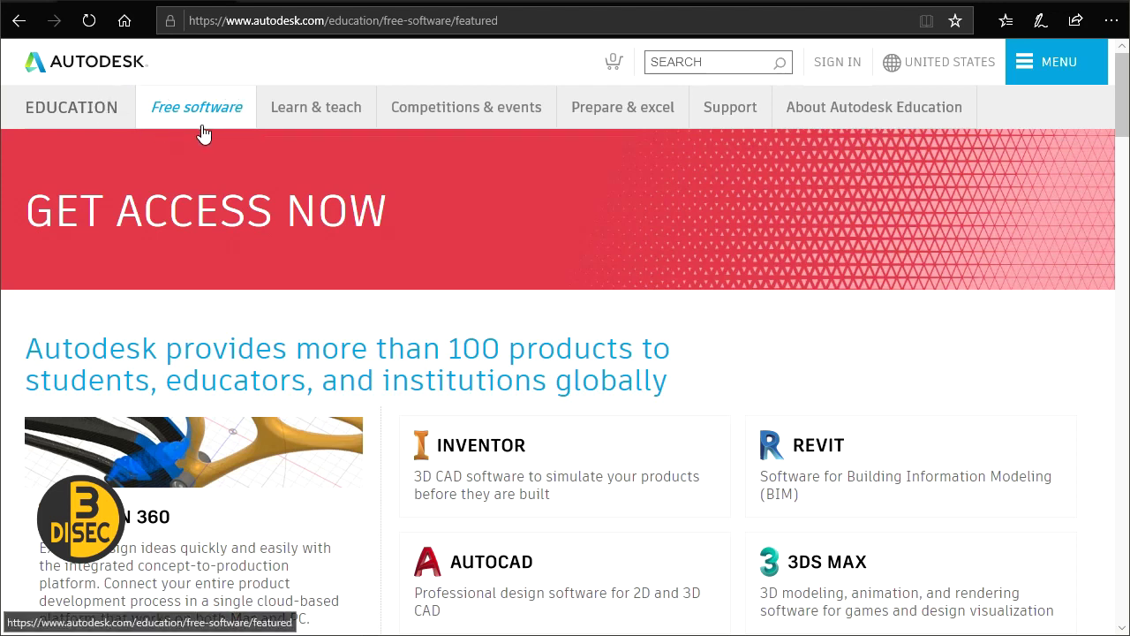
# Step: Browse the full list of free student products and open the AutoCAD education page
pyautogui.scroll(-2, 774, 313)
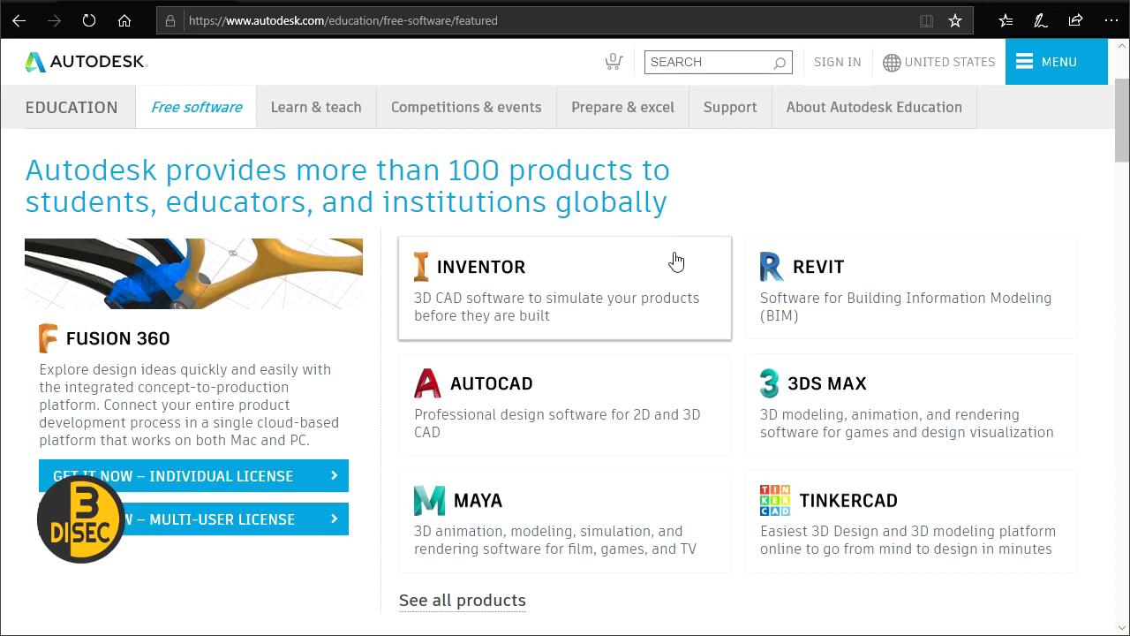
pyautogui.scroll(-2, 495, 380)
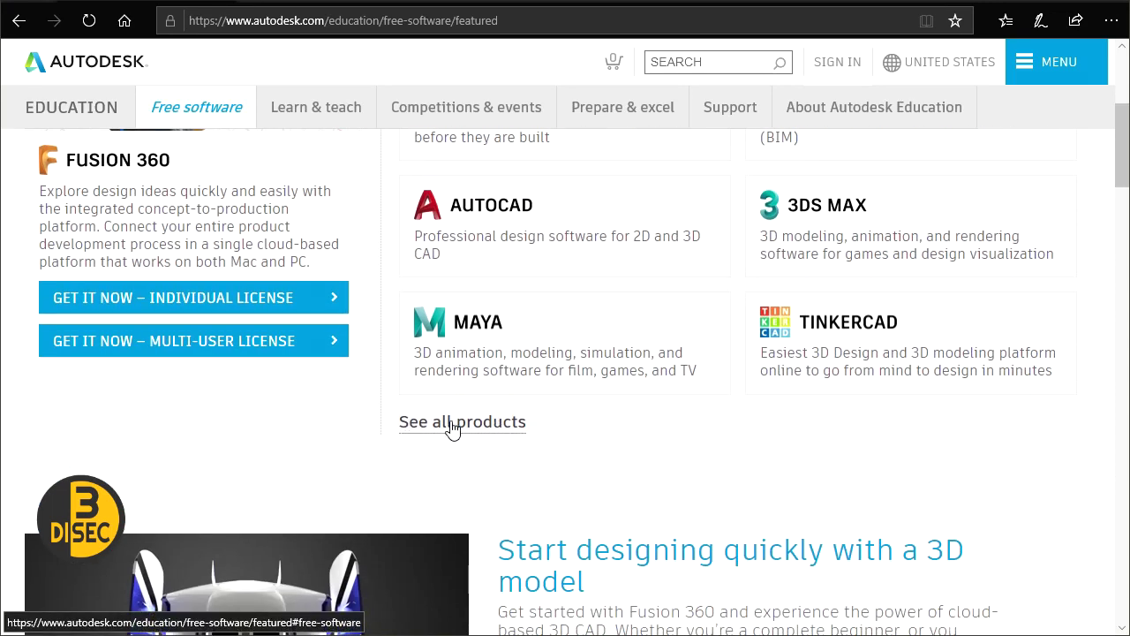
pyautogui.click(508, 417)
pyautogui.scroll(-2, 522, 397)
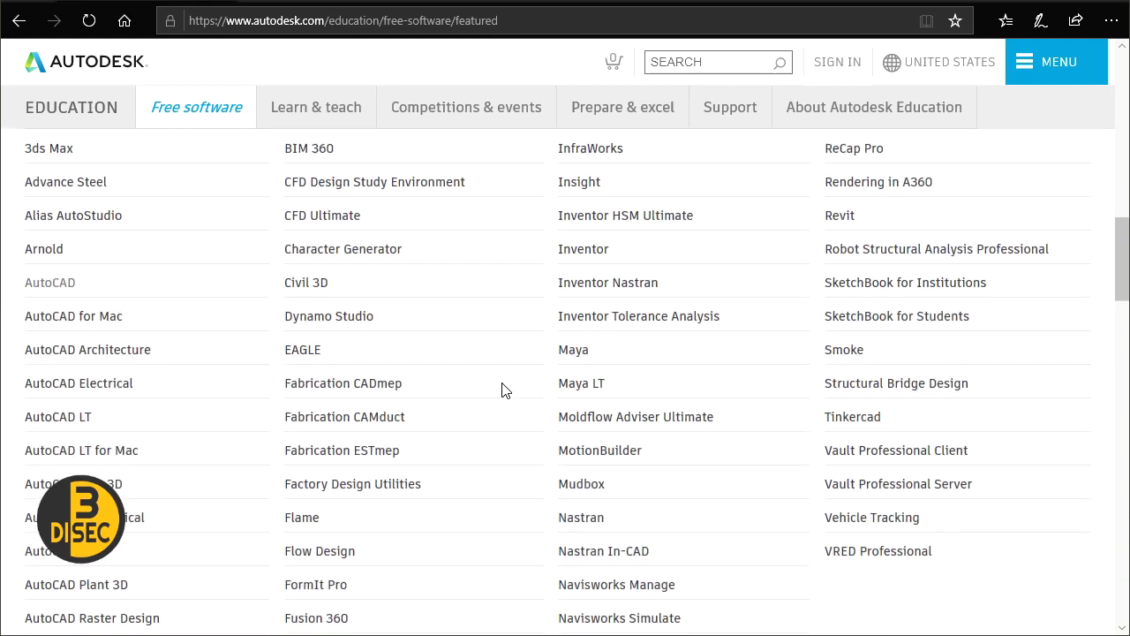
pyautogui.scroll(-1, 547, 362)
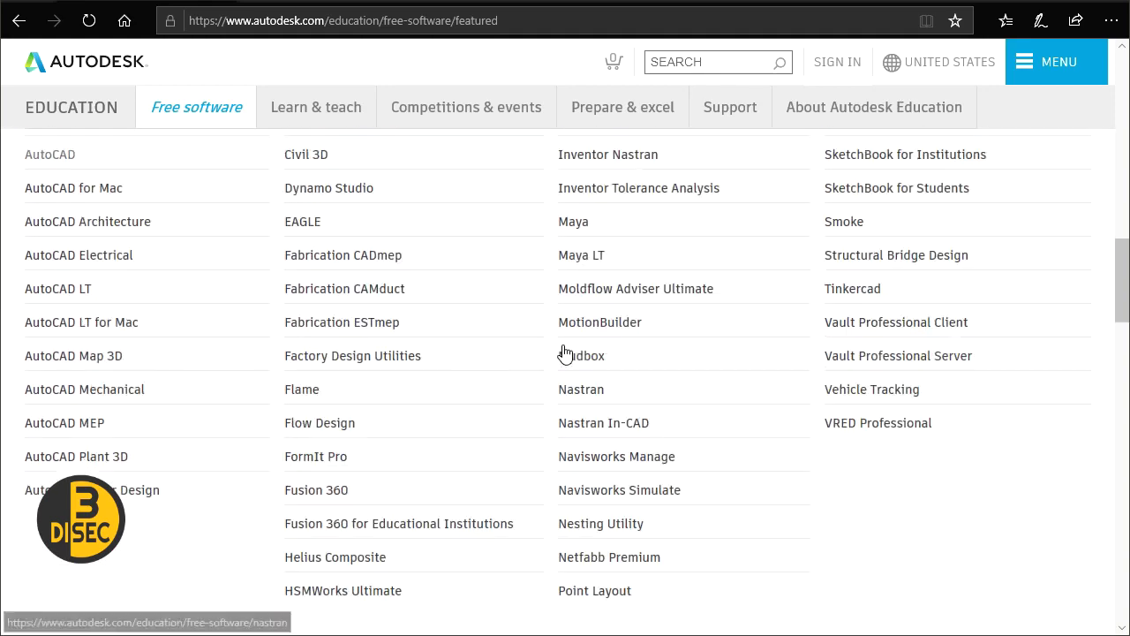
pyautogui.scroll(5, 563, 354)
pyautogui.scroll(2, 563, 354)
pyautogui.scroll(-2, 565, 353)
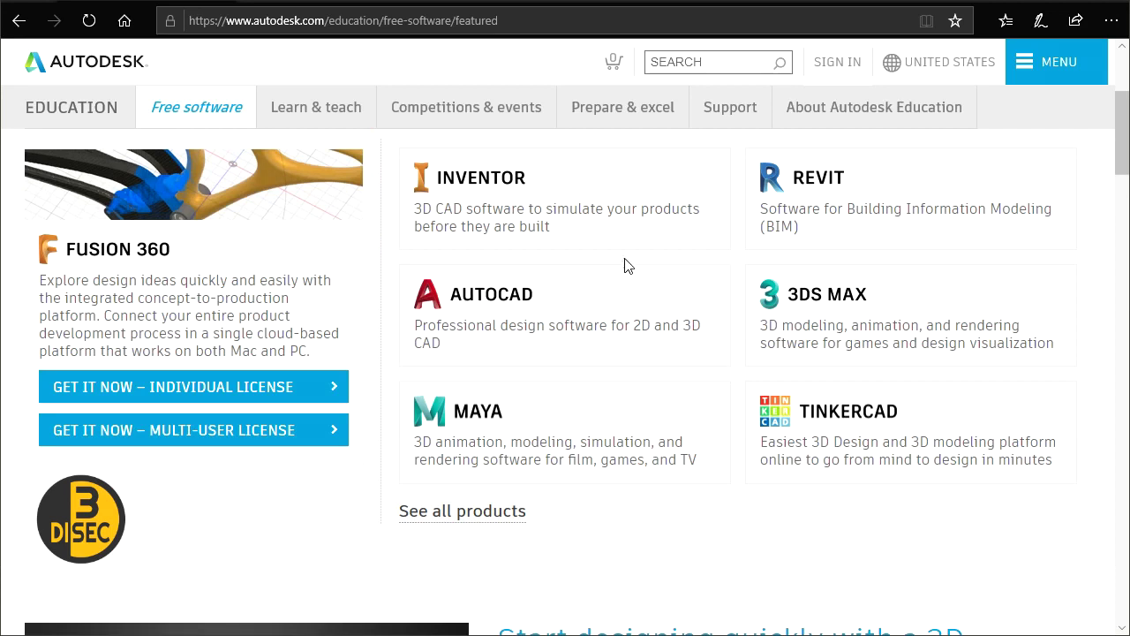
pyautogui.click(550, 290)
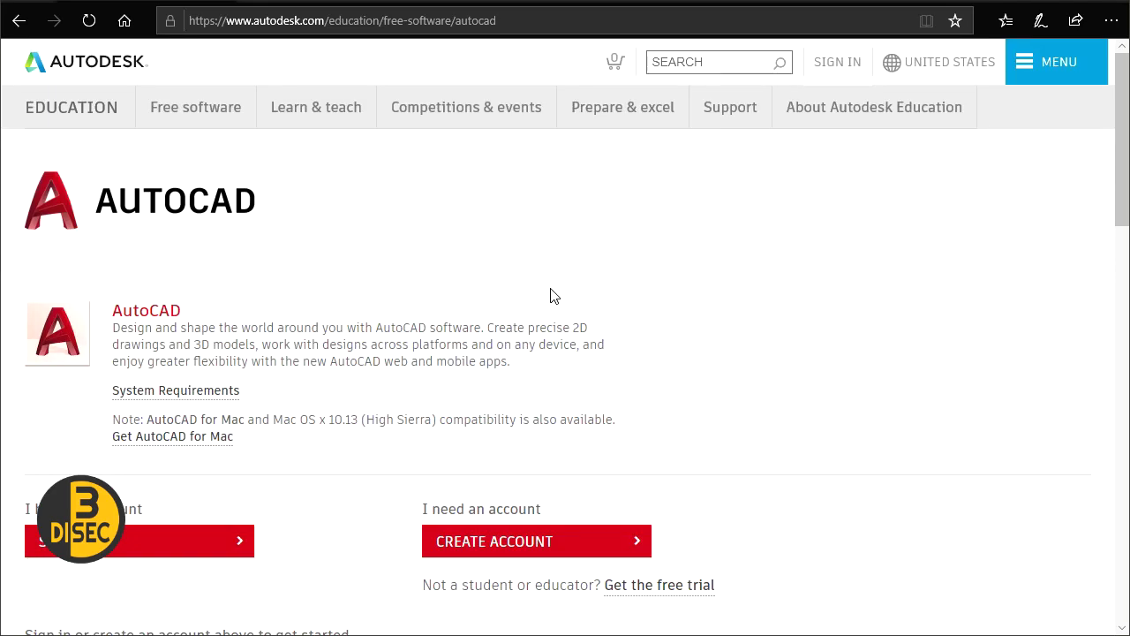
# Step: Start a new Autodesk education account from the AutoCAD student page
pyautogui.scroll(-3, 549, 296)
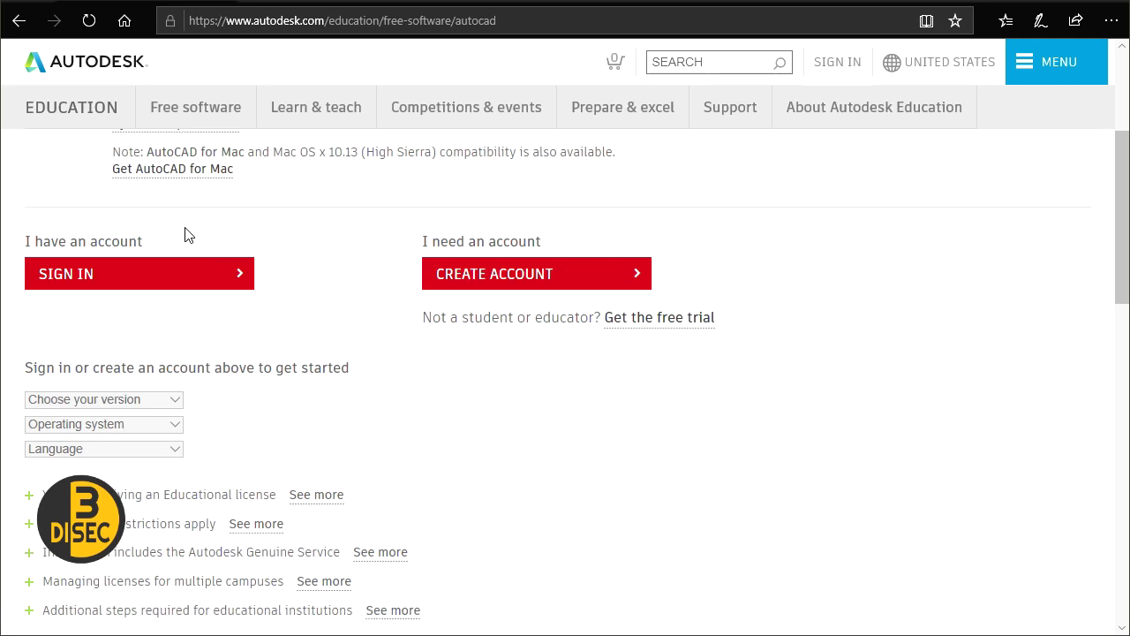
pyautogui.click(542, 281)
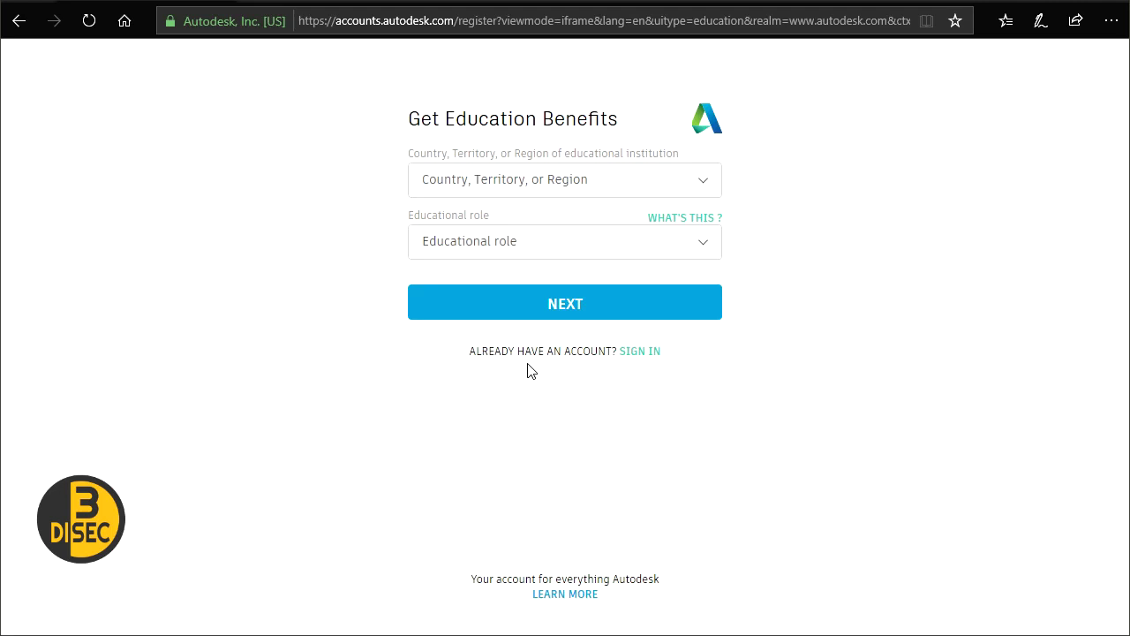
# Step: Set the country to El Salvador and the educational role to Student
pyautogui.click(689, 181)
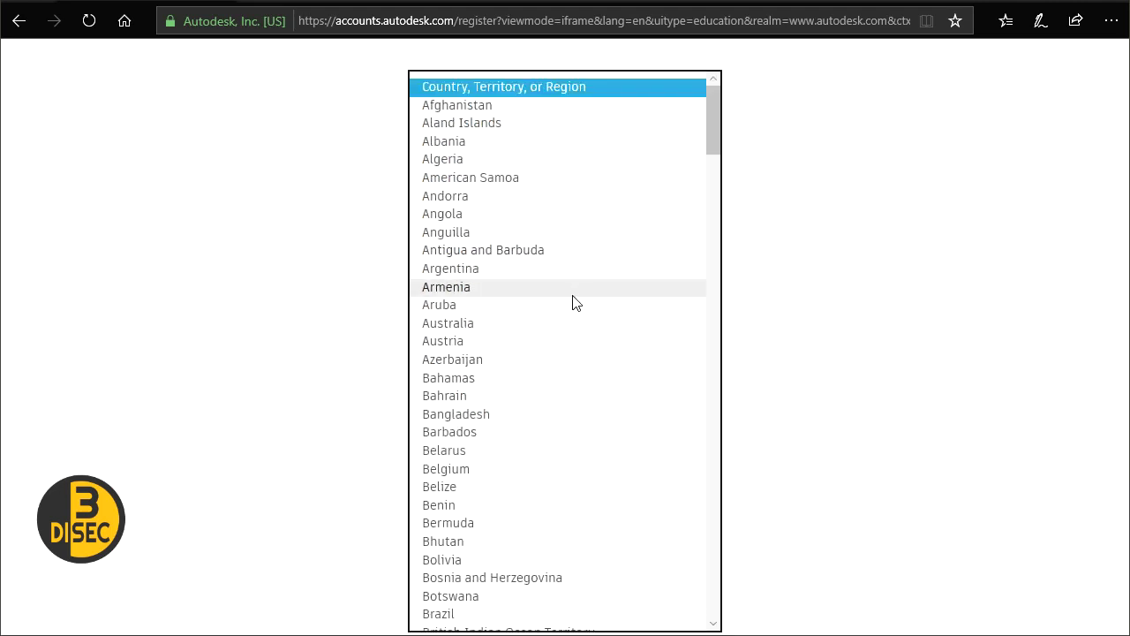
pyautogui.scroll(-4, 570, 301)
pyautogui.scroll(-4, 574, 300)
pyautogui.scroll(-3, 579, 302)
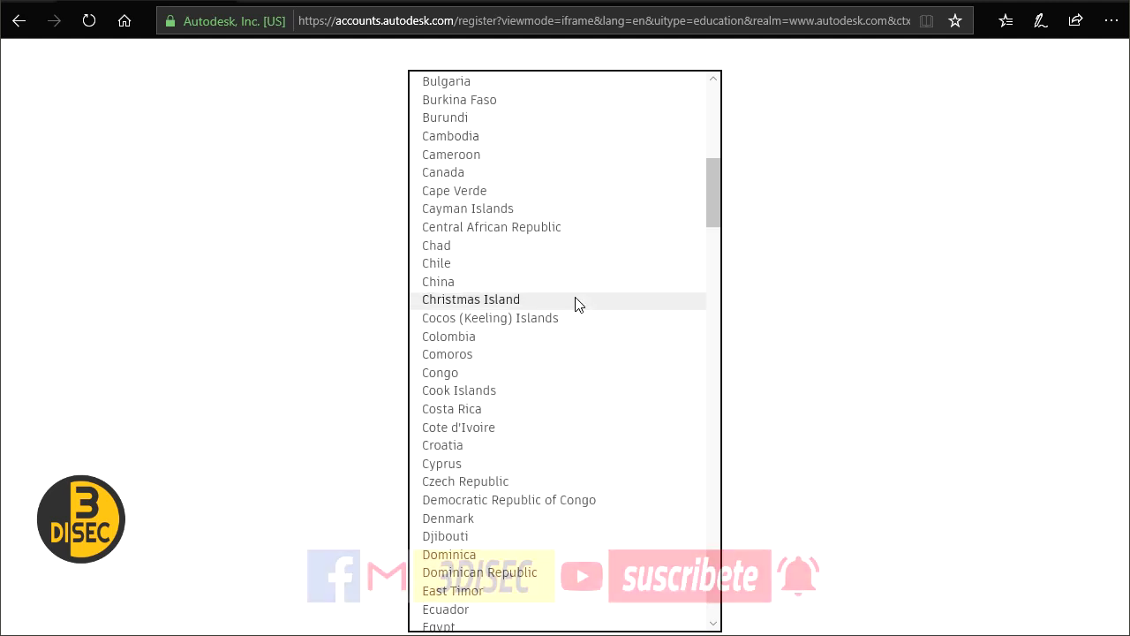
pyautogui.scroll(-1, 575, 305)
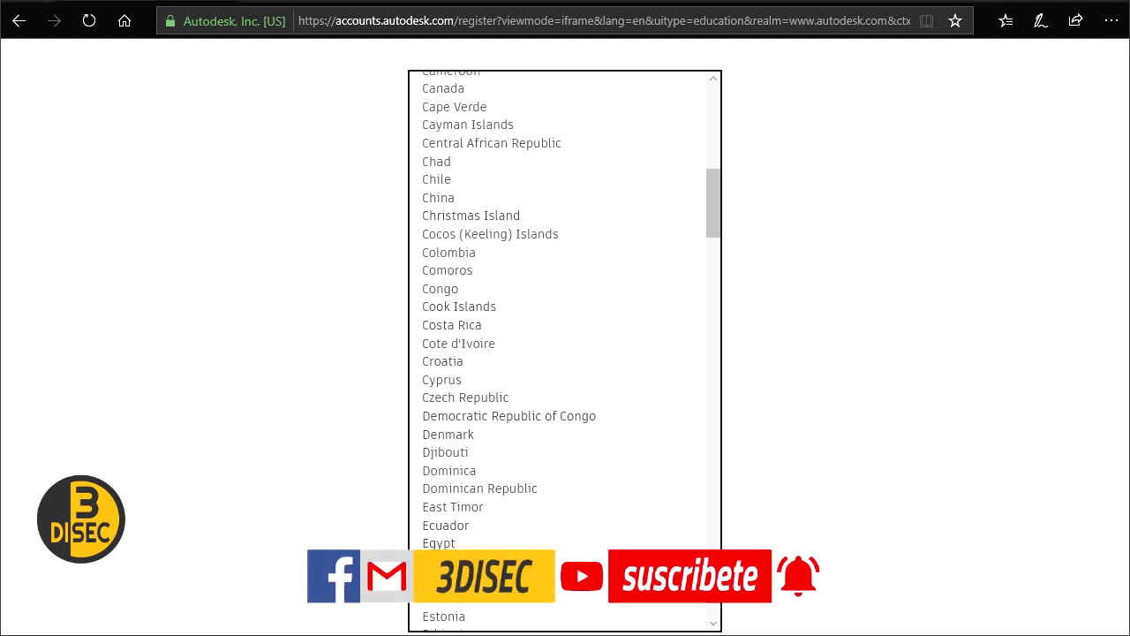
pyautogui.click(508, 562)
pyautogui.click(698, 245)
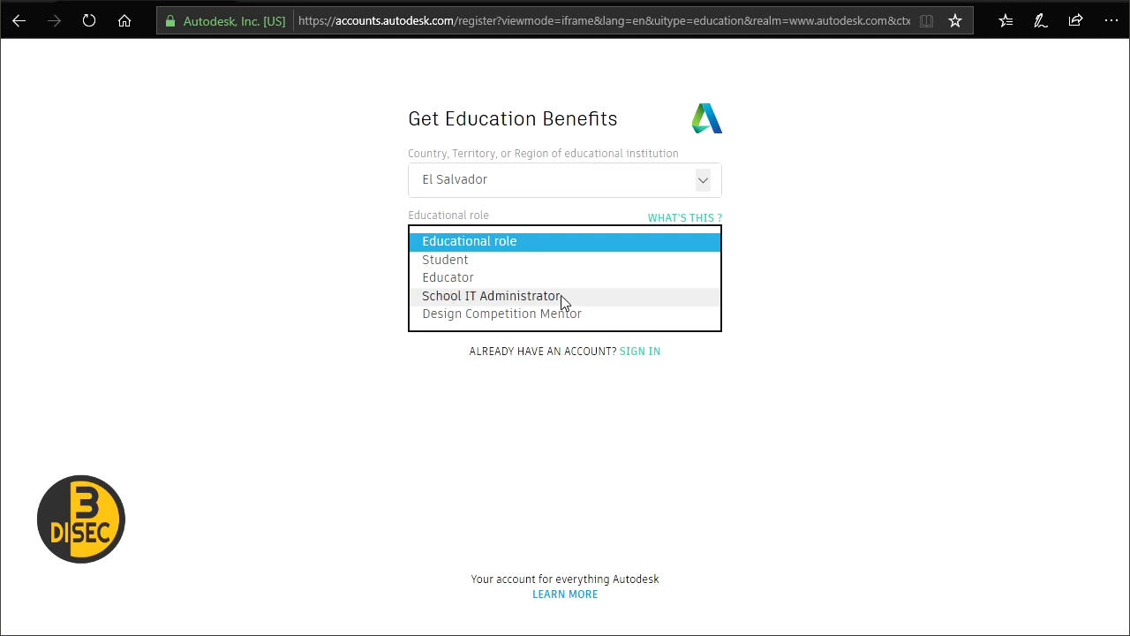
pyautogui.click(490, 265)
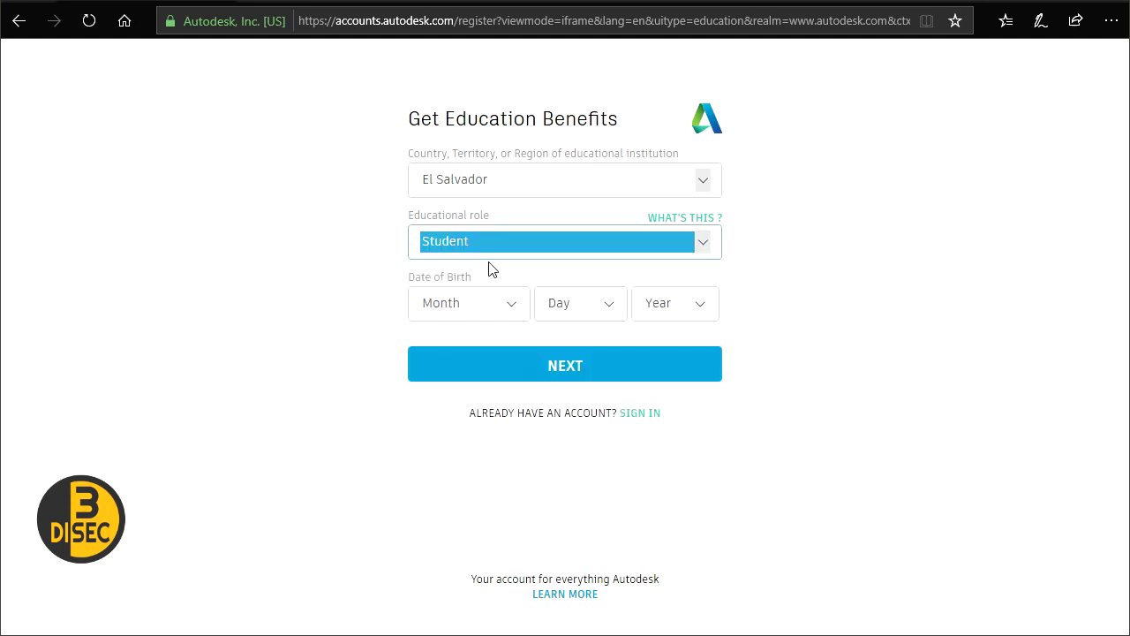
# Step: Enter a birth date of January 1, 1990 and submit the education details
pyautogui.click(510, 309)
pyautogui.click(515, 325)
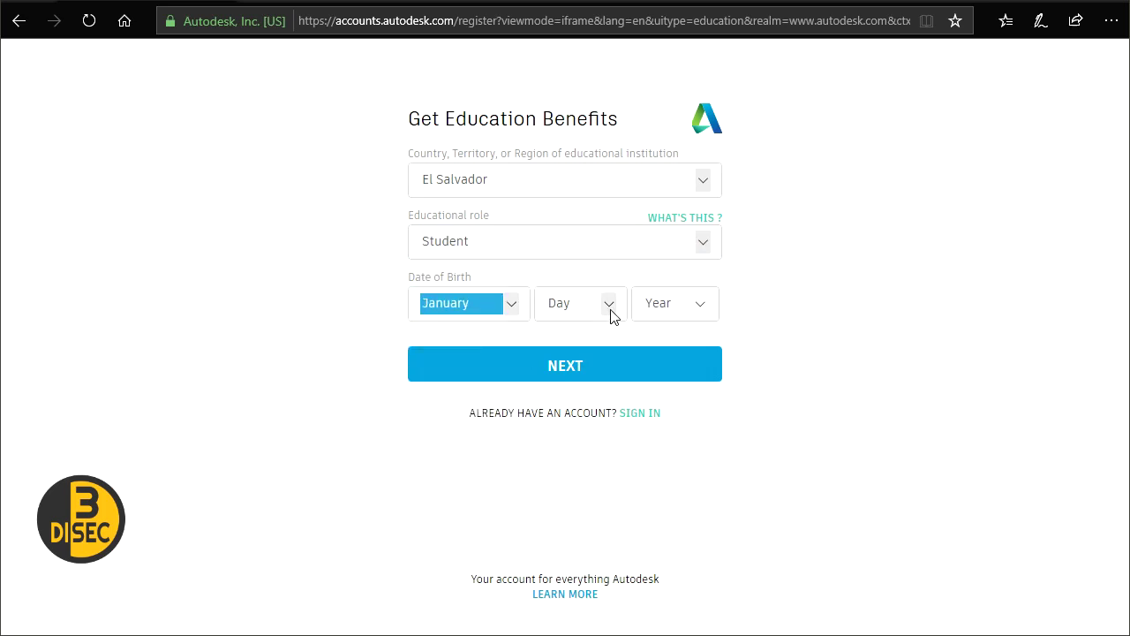
pyautogui.click(608, 311)
pyautogui.click(576, 107)
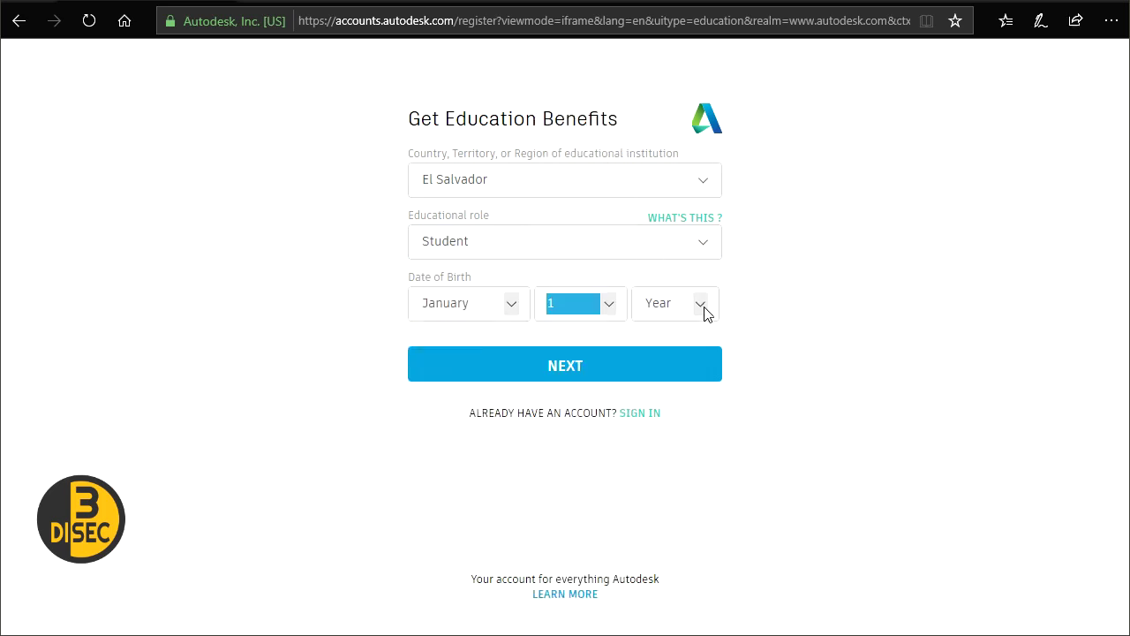
pyautogui.click(707, 311)
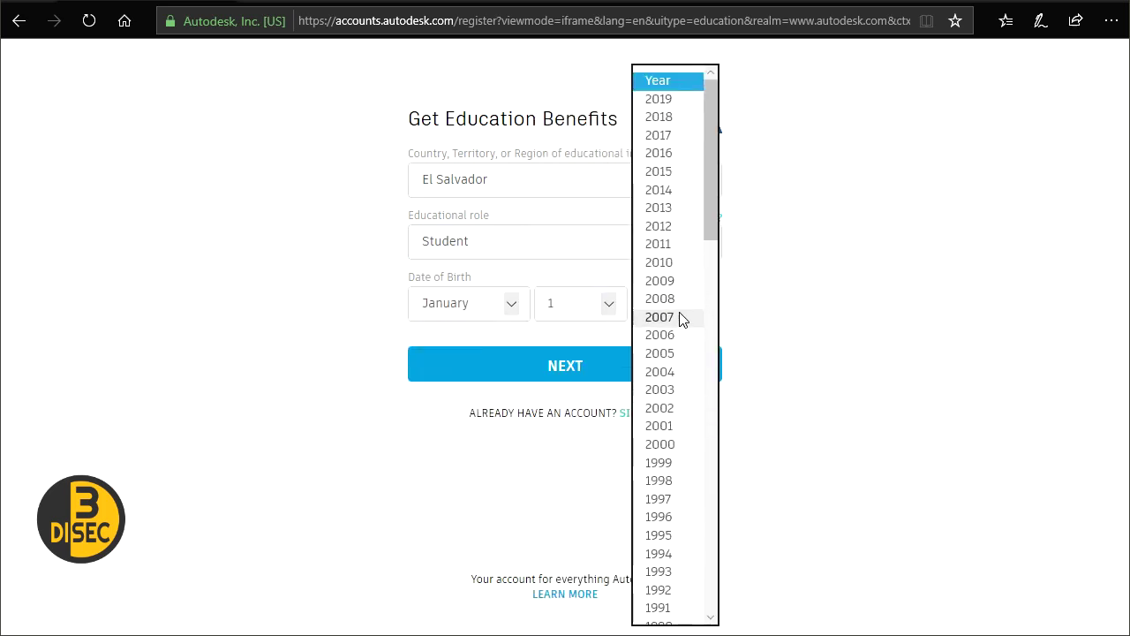
pyautogui.scroll(-5, 681, 316)
pyautogui.click(669, 375)
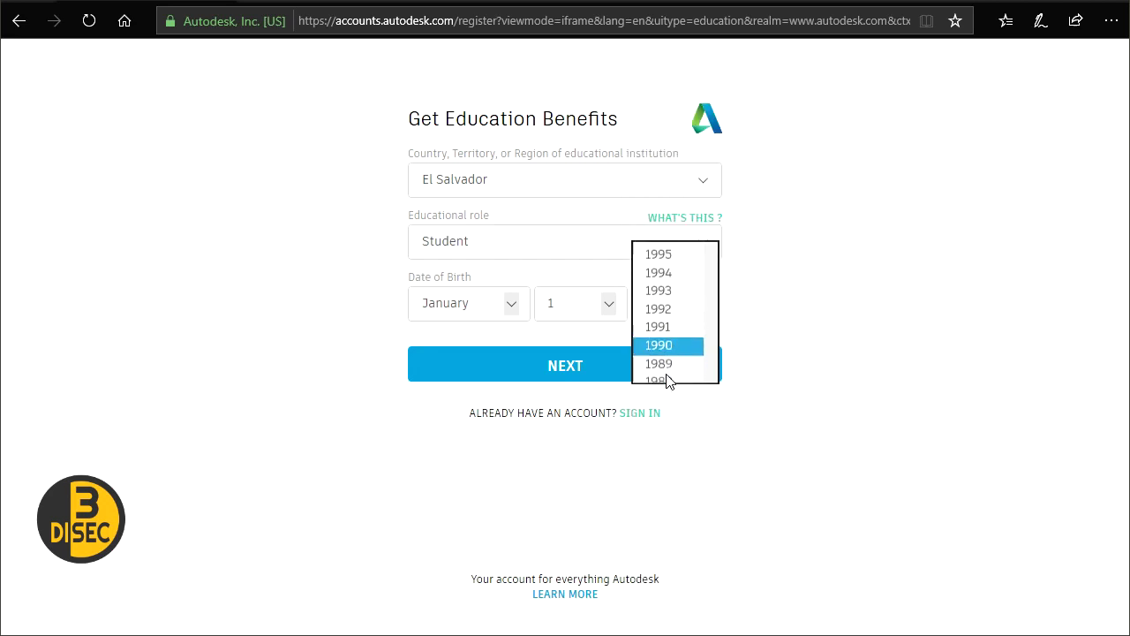
pyautogui.click(516, 366)
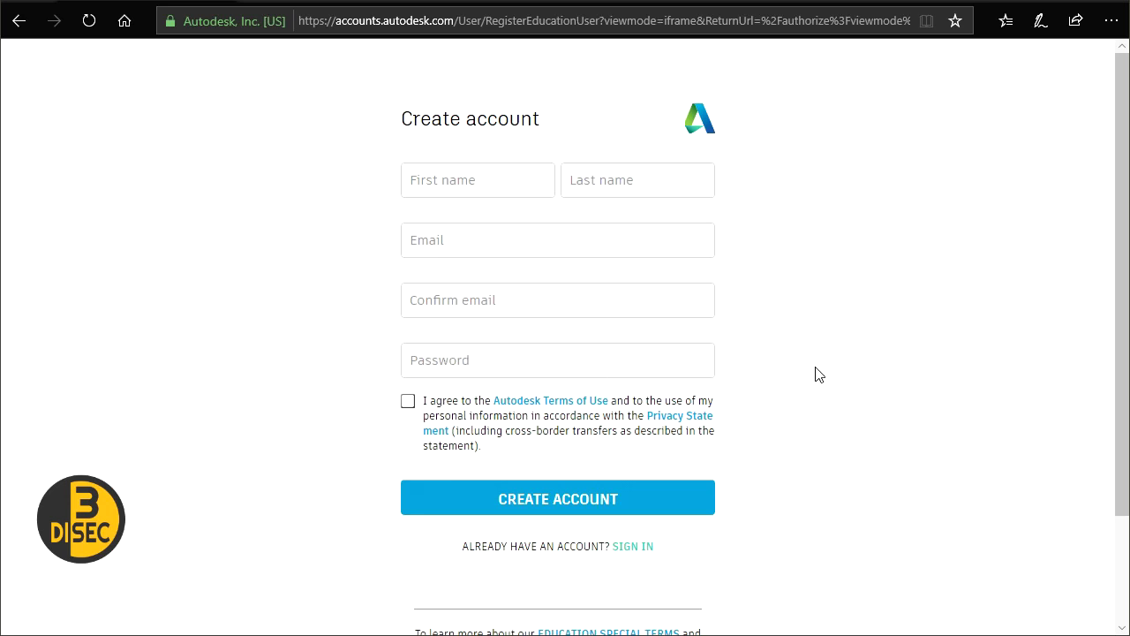
# Step: Enter the account holder's first name, accept the Terms of Use, and create the account
pyautogui.click(477, 180)
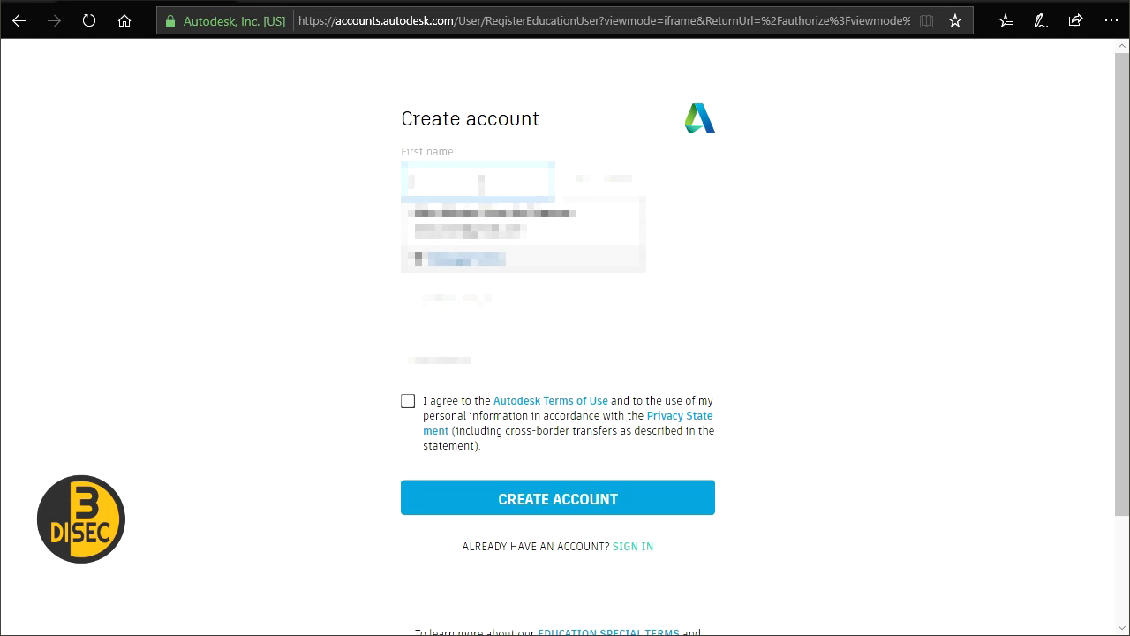
pyautogui.write('John')
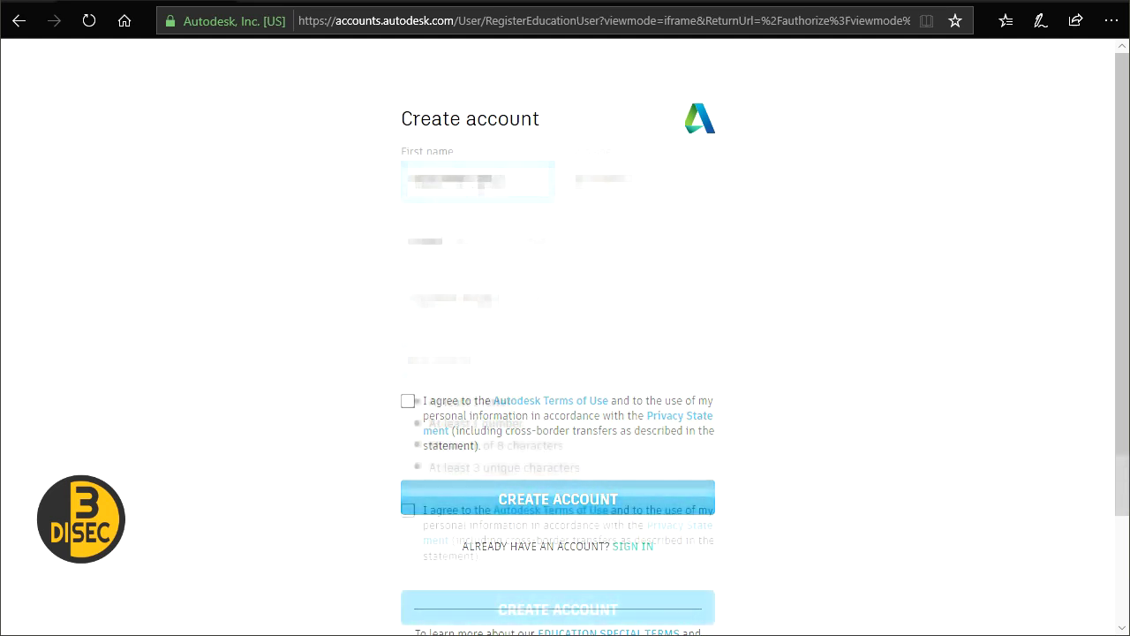
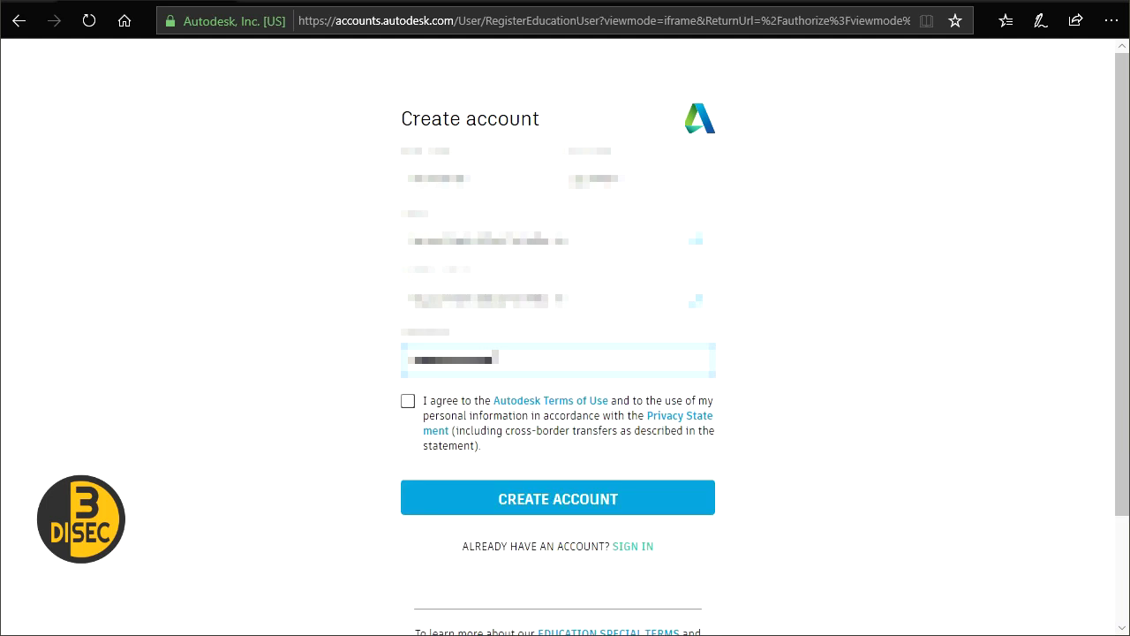
pyautogui.click(408, 401)
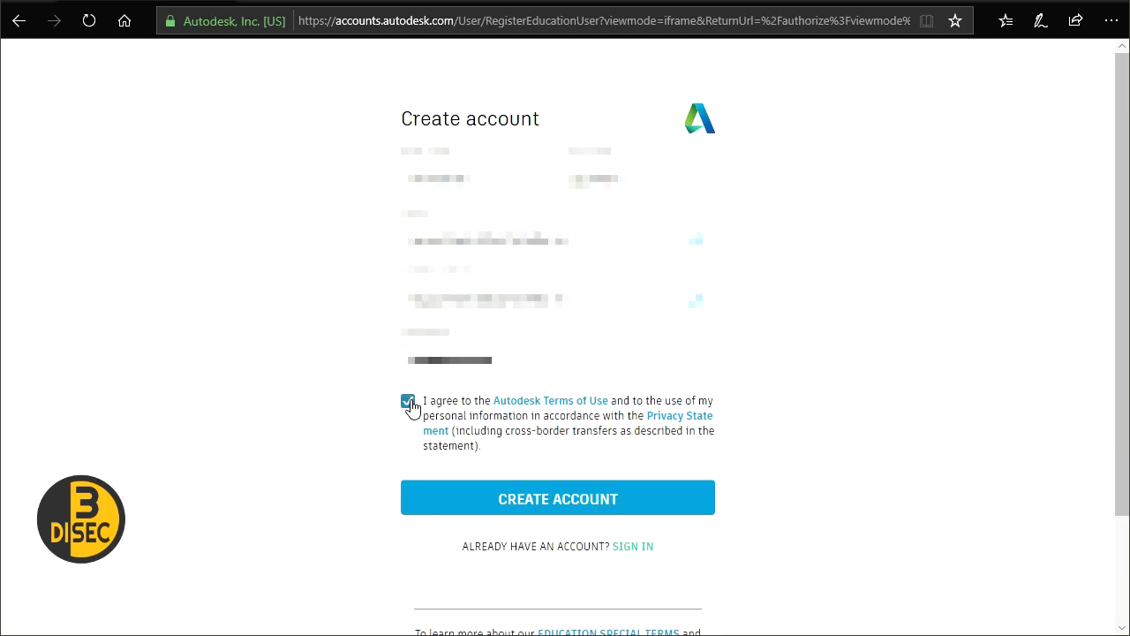
pyautogui.click(508, 496)
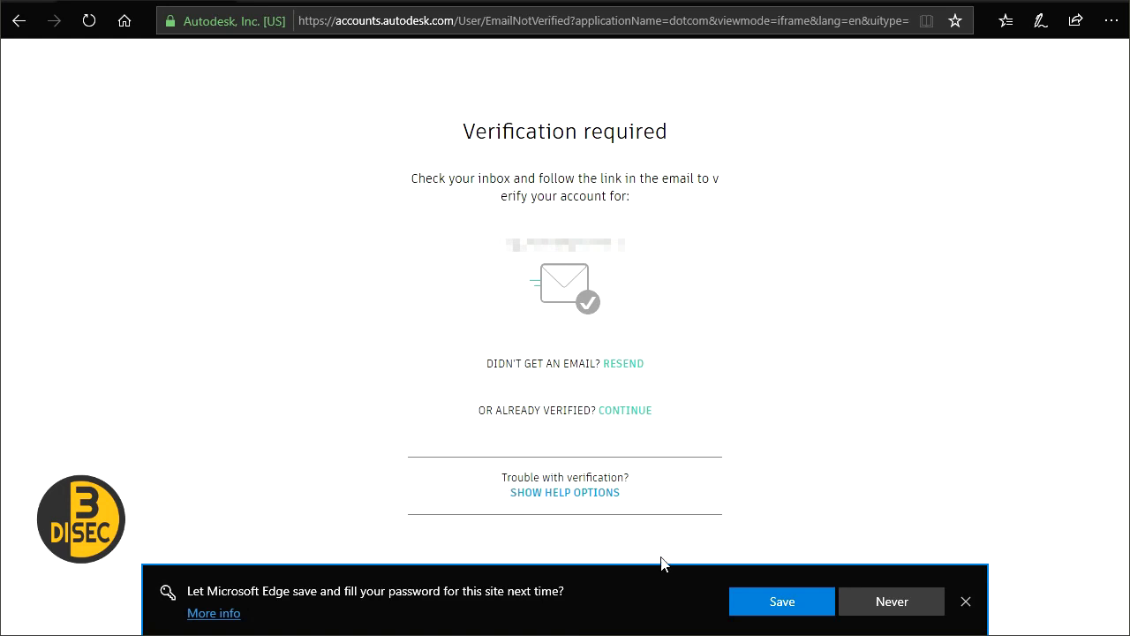
# Step: Let the browser save the new account's password
pyautogui.click(805, 605)
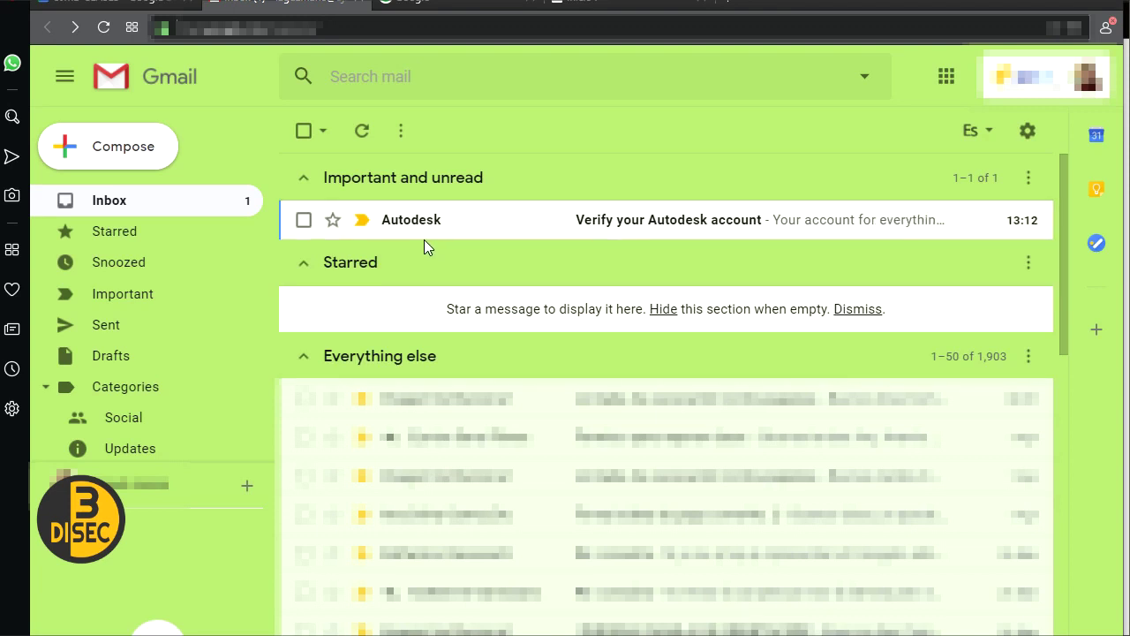
# Step: Open the 'Verify your Autodesk account' email and follow its VERIFY EMAIL link
pyautogui.moveTo(523, 220)
pyautogui.click(616, 226)
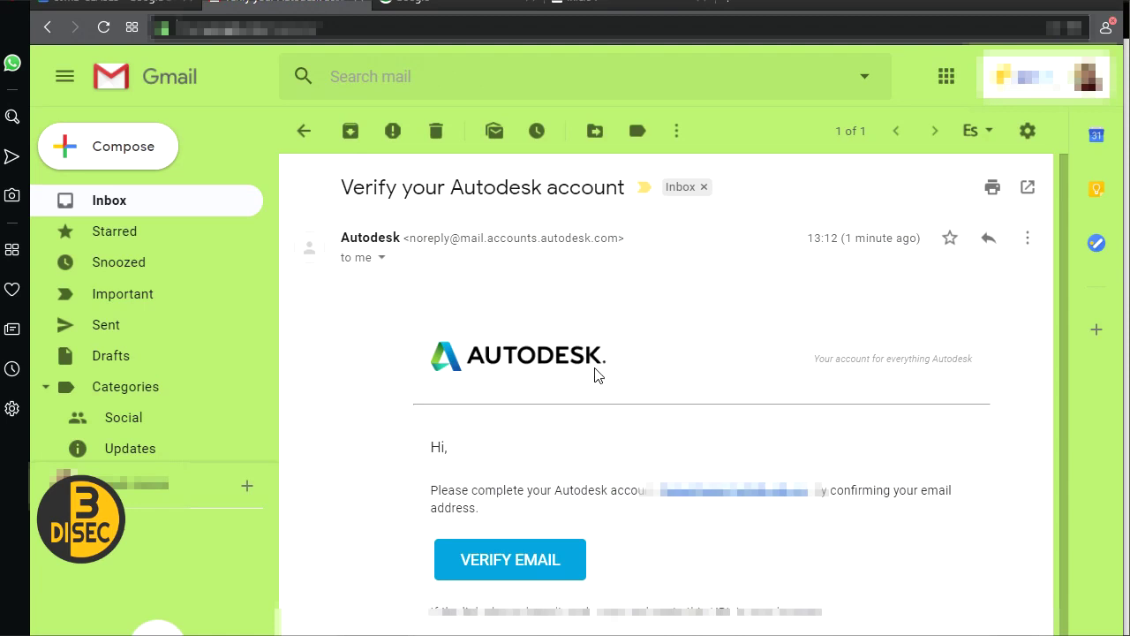
pyautogui.scroll(-2, 596, 379)
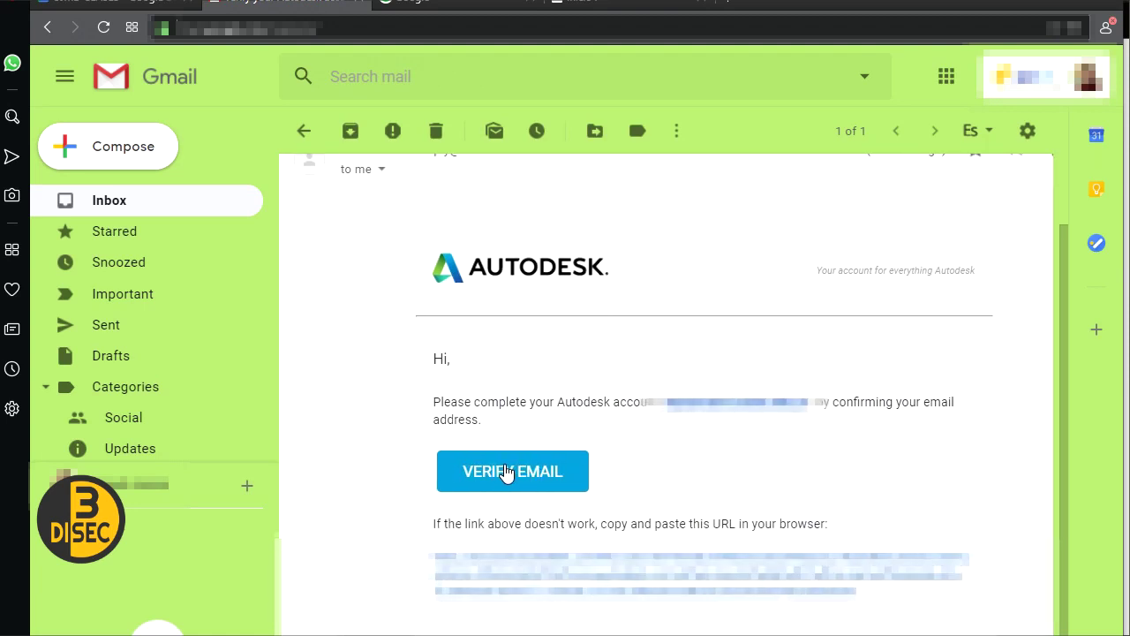
pyautogui.click(506, 473)
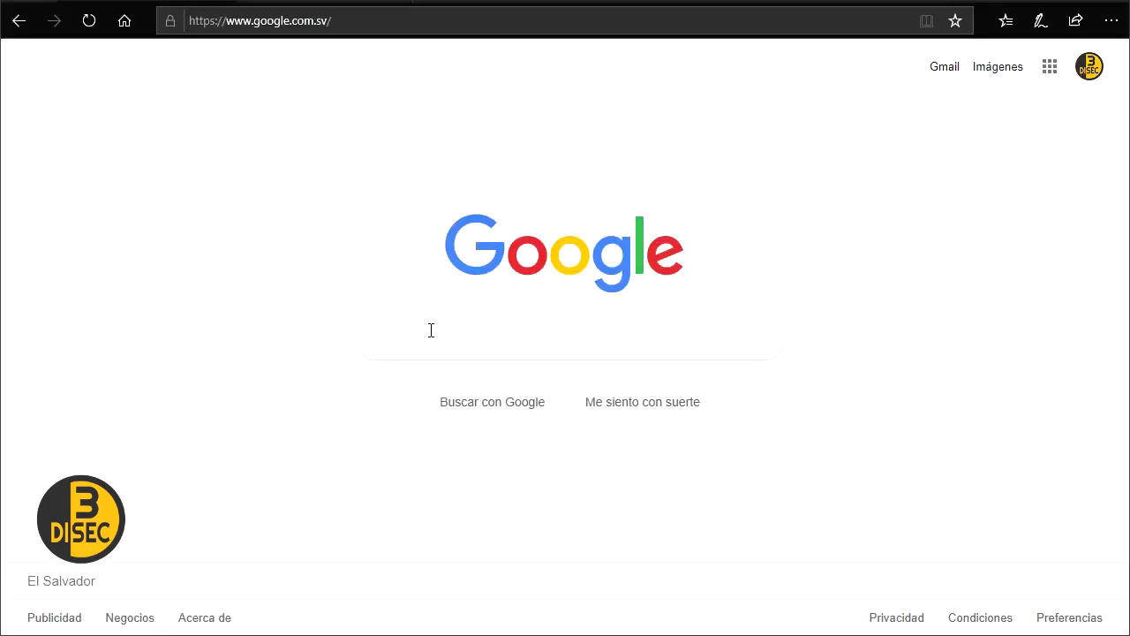
# Step: Search 'autodesk student' again, confirm the signed-in account, and open the AutoCAD page
pyautogui.write('a')
pyautogui.click(436, 374)
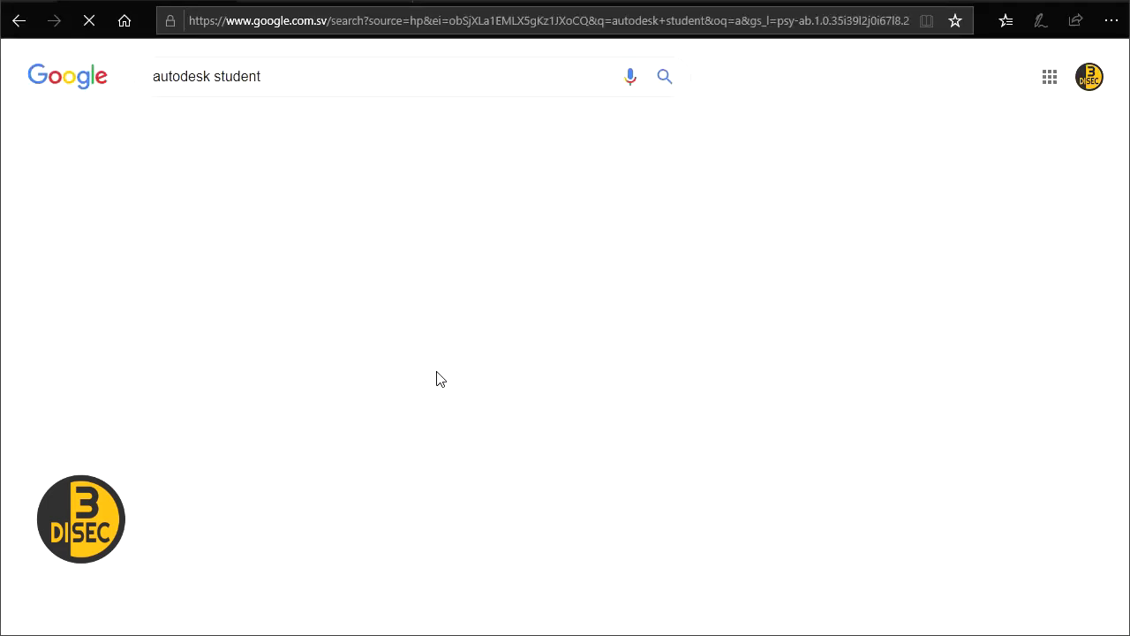
pyautogui.click(241, 204)
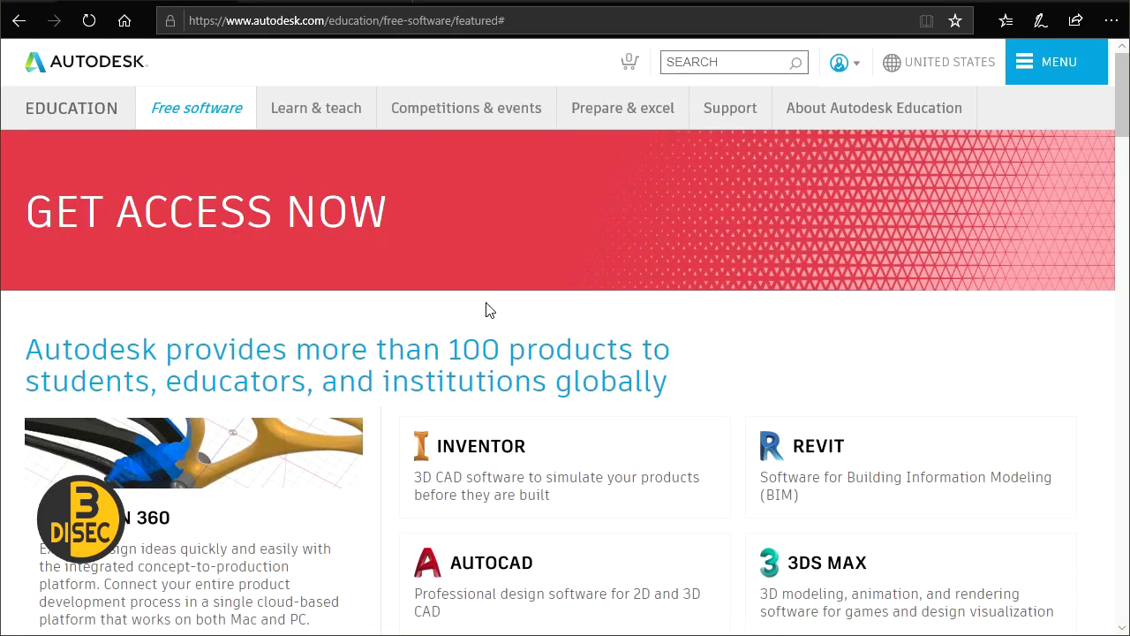
pyautogui.click(862, 63)
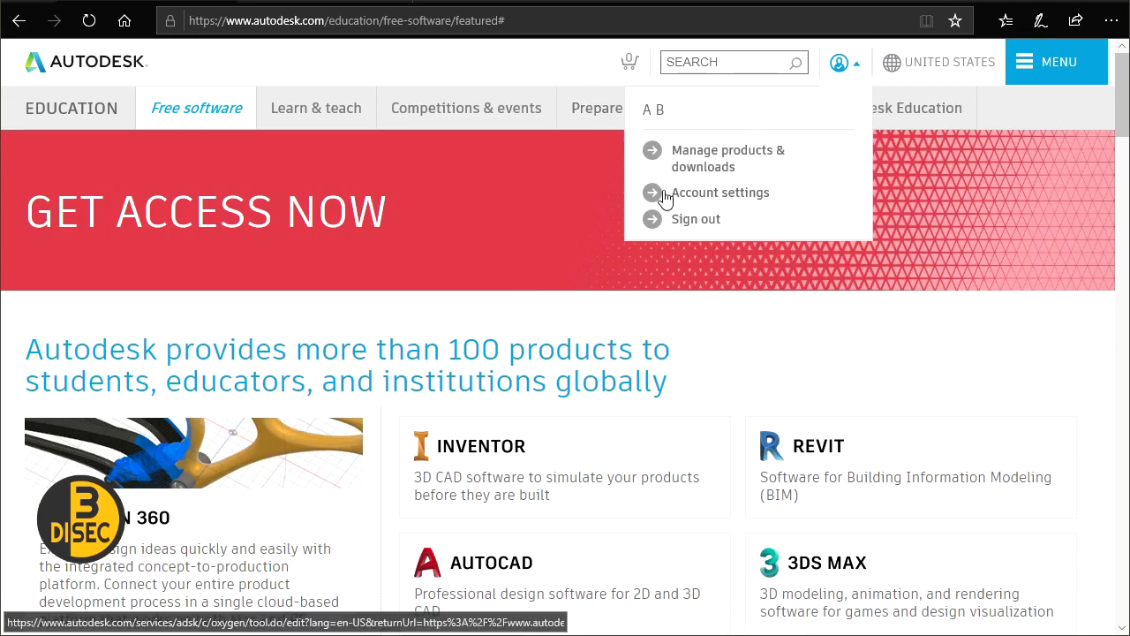
pyautogui.click(1042, 356)
pyautogui.click(525, 557)
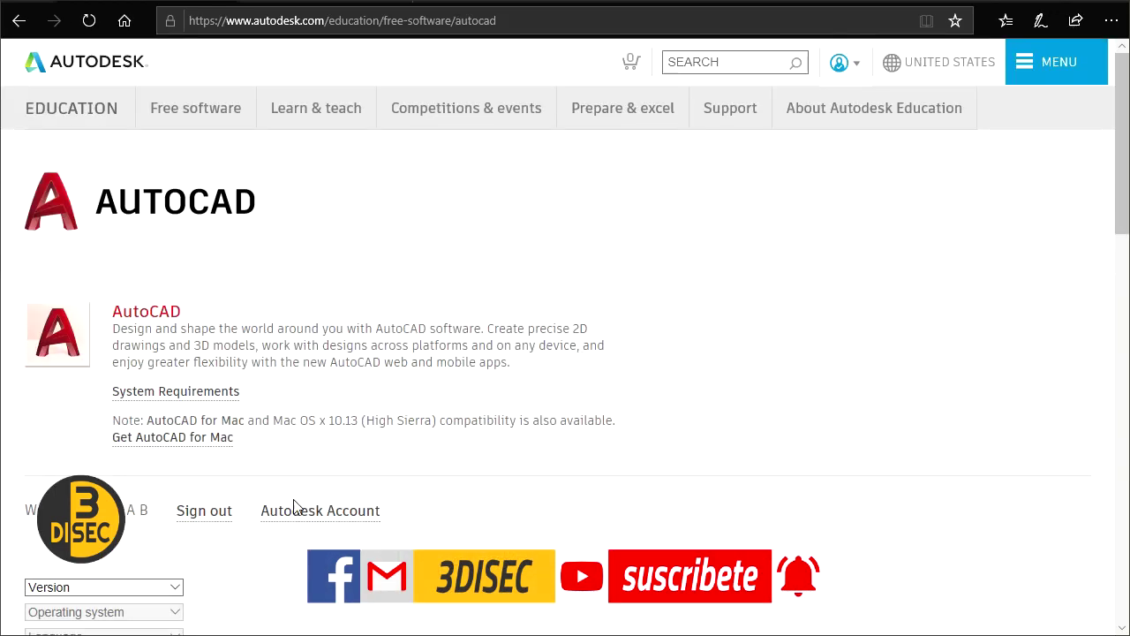
# Step: Select AutoCAD 2020, Windows 64-bit and English, then reveal the download method options
pyautogui.scroll(-3, 507, 353)
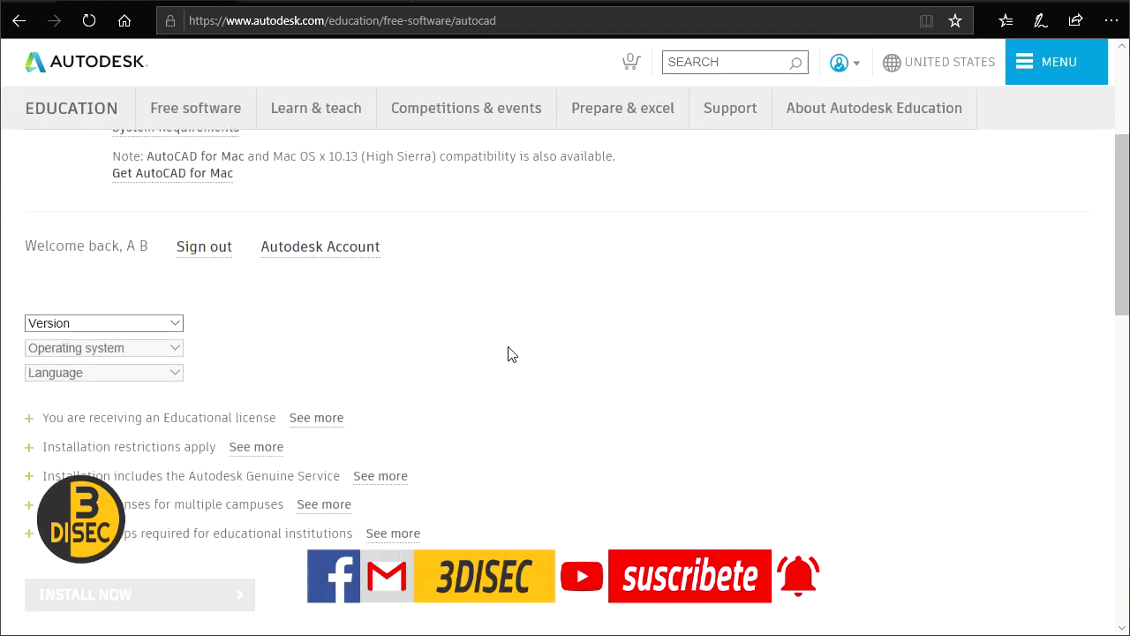
pyautogui.click(176, 322)
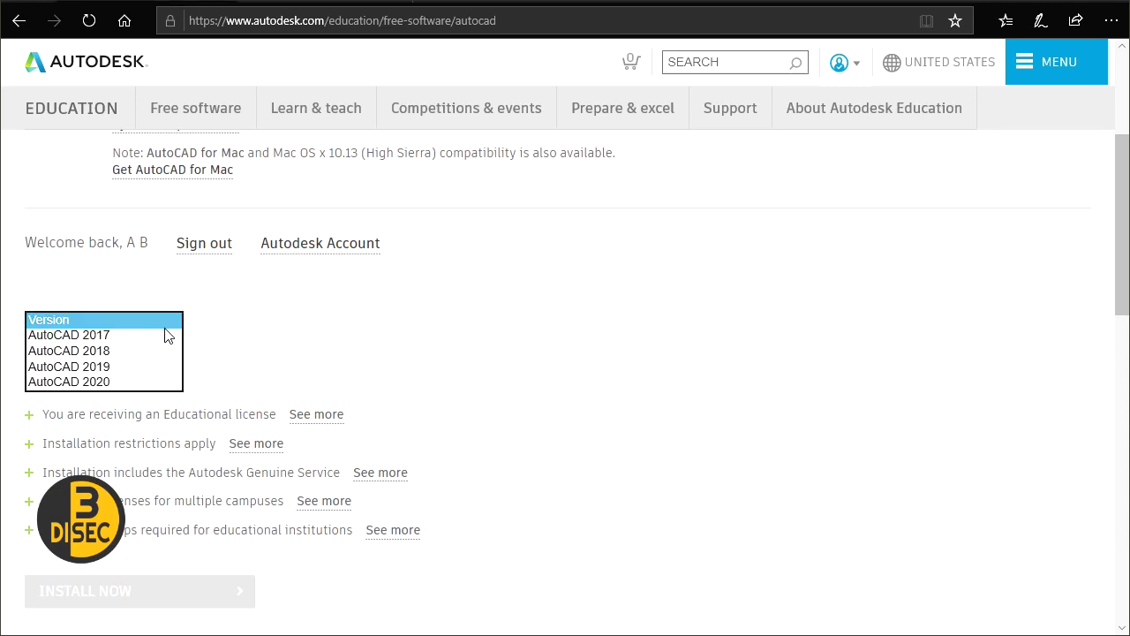
pyautogui.click(172, 382)
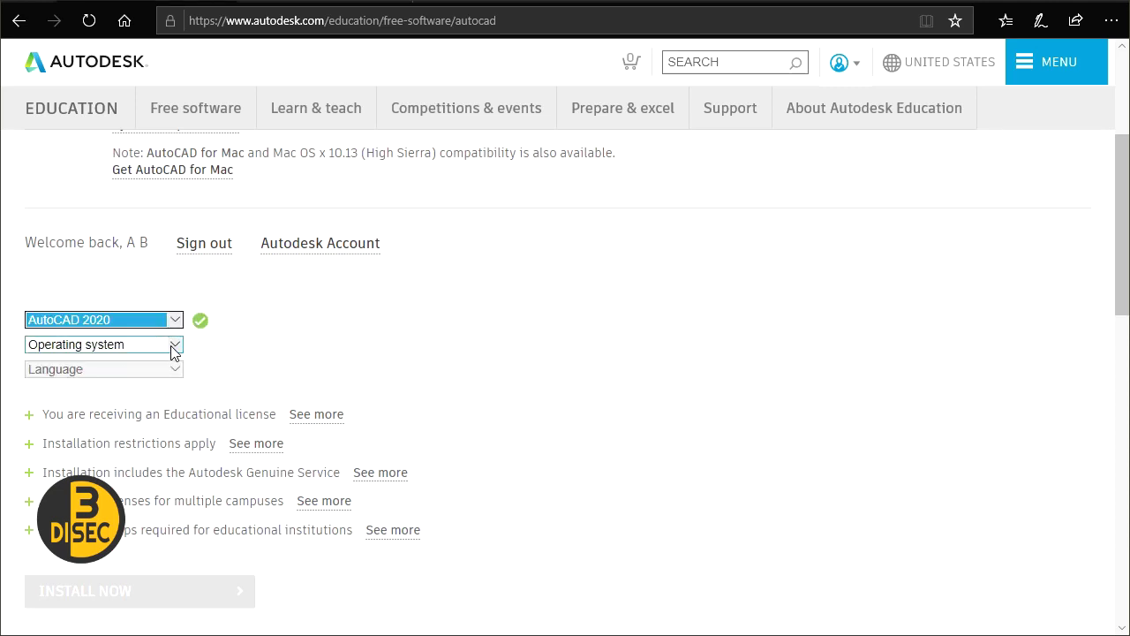
pyautogui.click(173, 352)
pyautogui.click(163, 361)
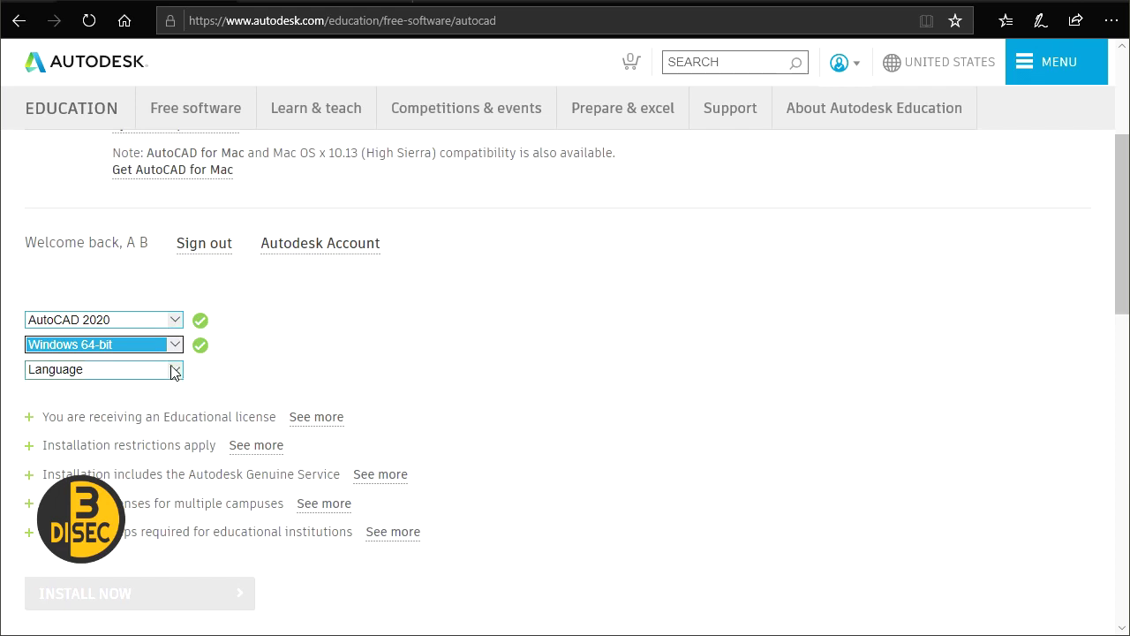
pyautogui.click(176, 370)
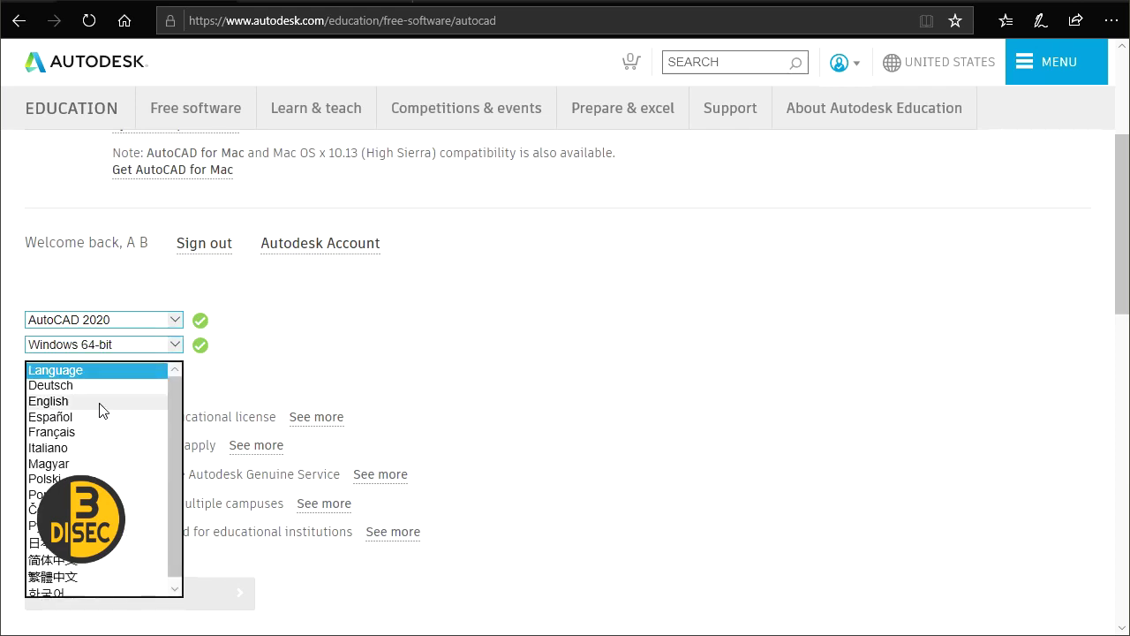
pyautogui.click(100, 401)
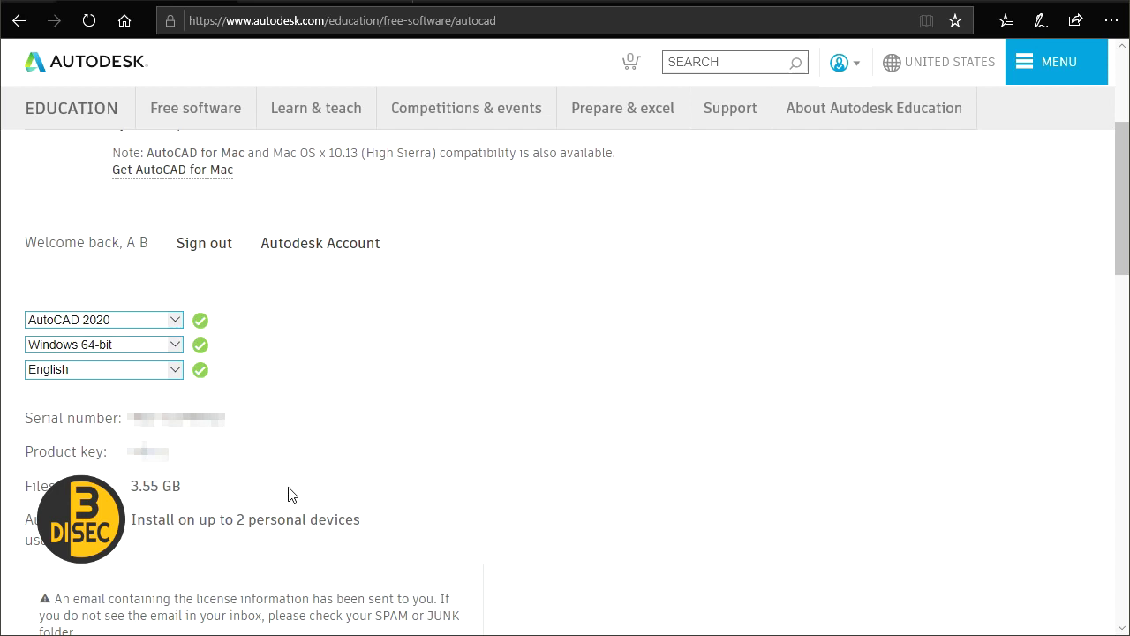
pyautogui.scroll(-4, 571, 326)
pyautogui.scroll(-2, 571, 326)
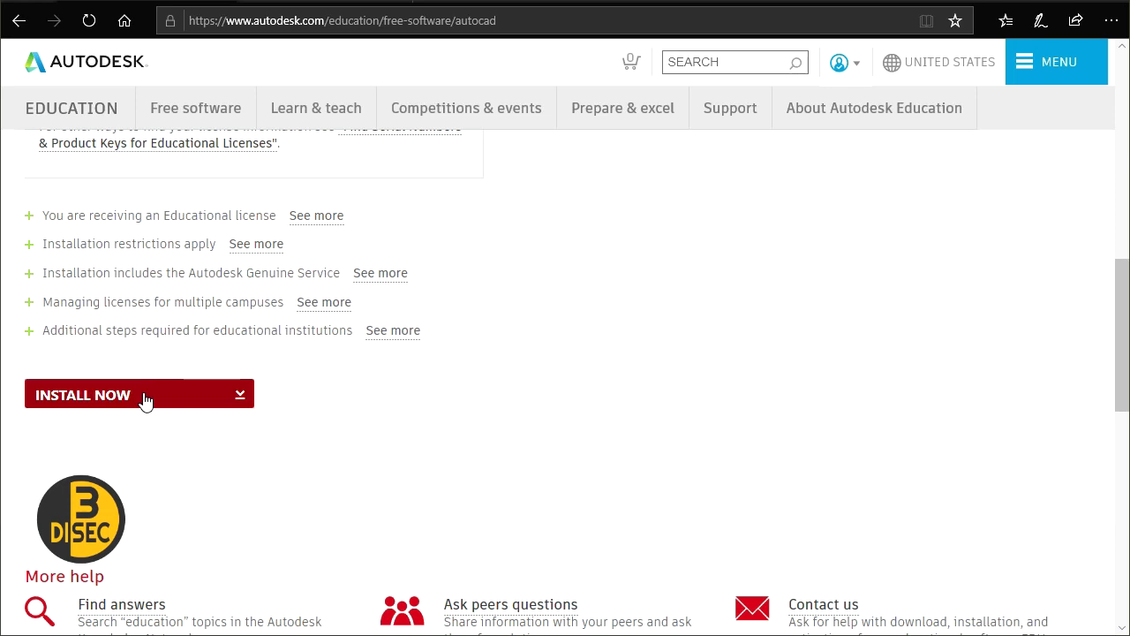
pyautogui.click(241, 396)
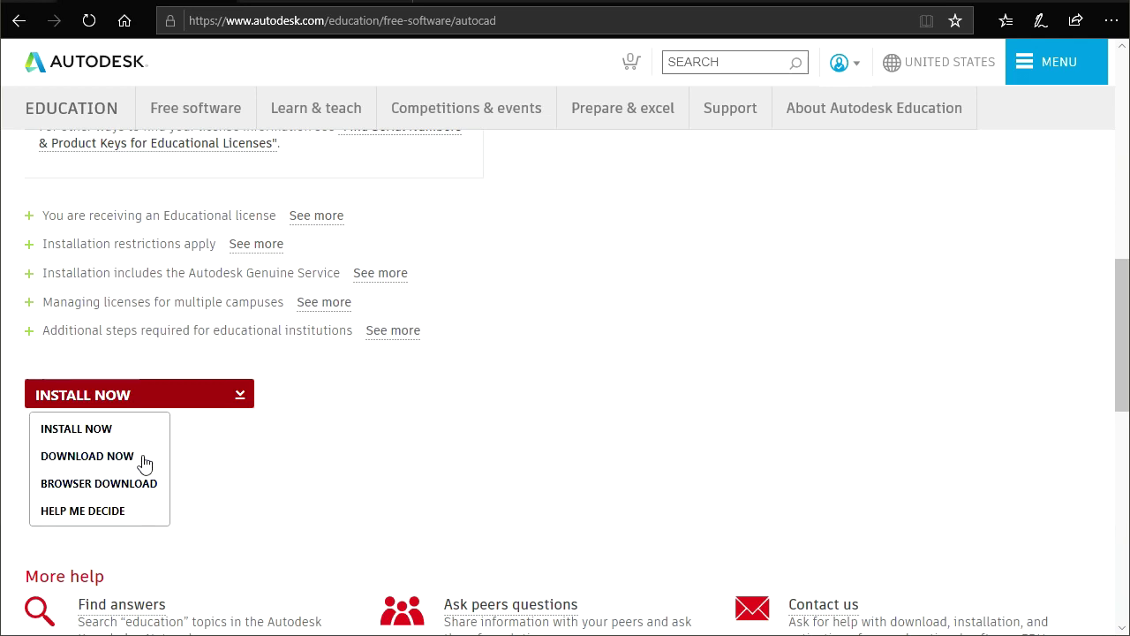
# Step: Download the AutoCAD 2020 installer via Browser Download using the Save as option
pyautogui.click(81, 486)
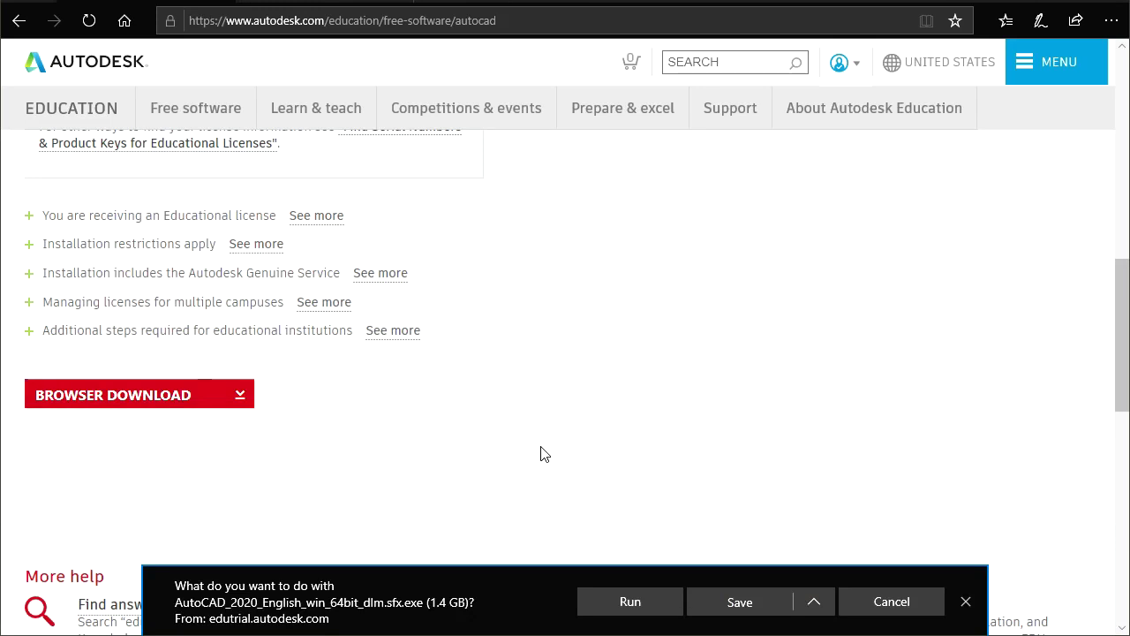
pyautogui.click(815, 604)
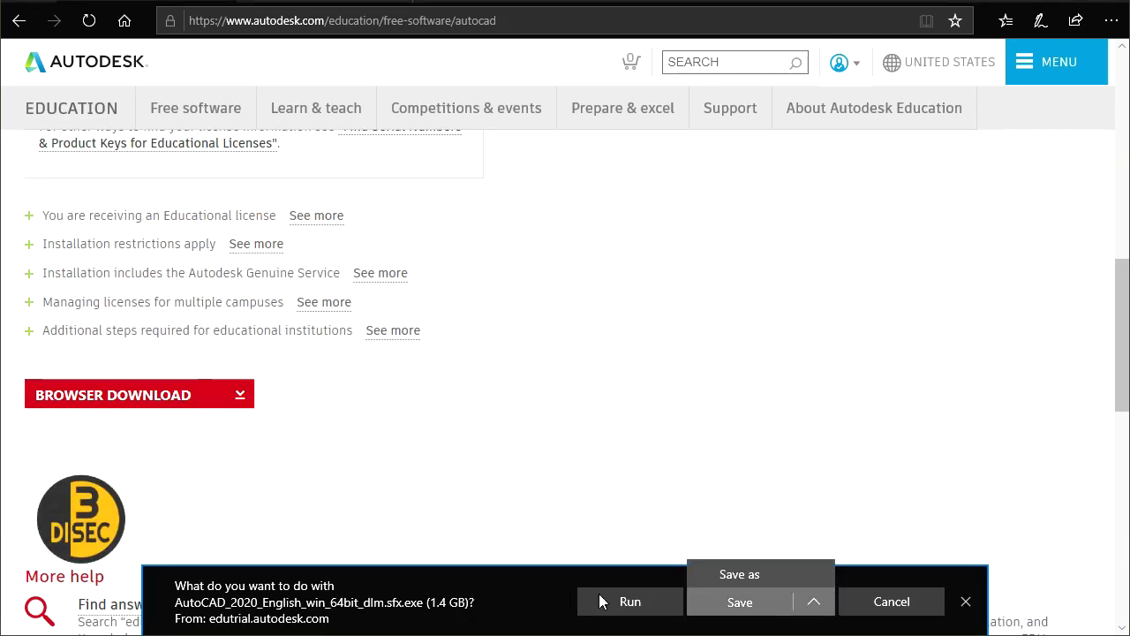
pyautogui.click(752, 575)
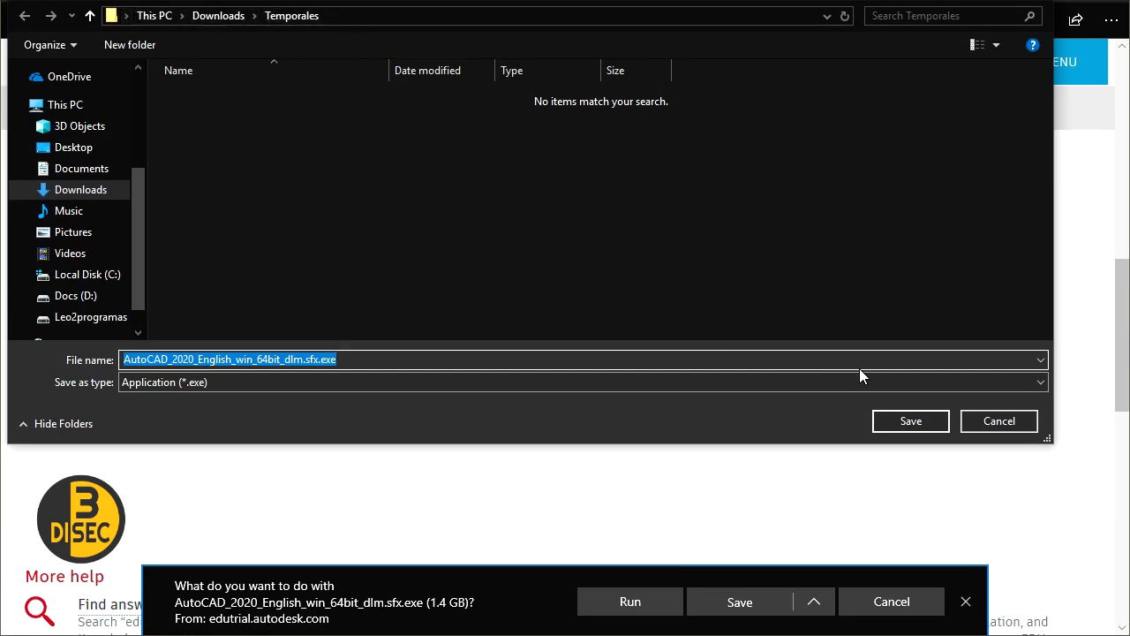
# Step: Save AutoCAD_2020_English_win_64bit_dlm.sfx.exe into the Temporales folder to start the 1.4 GB download
pyautogui.click(899, 416)
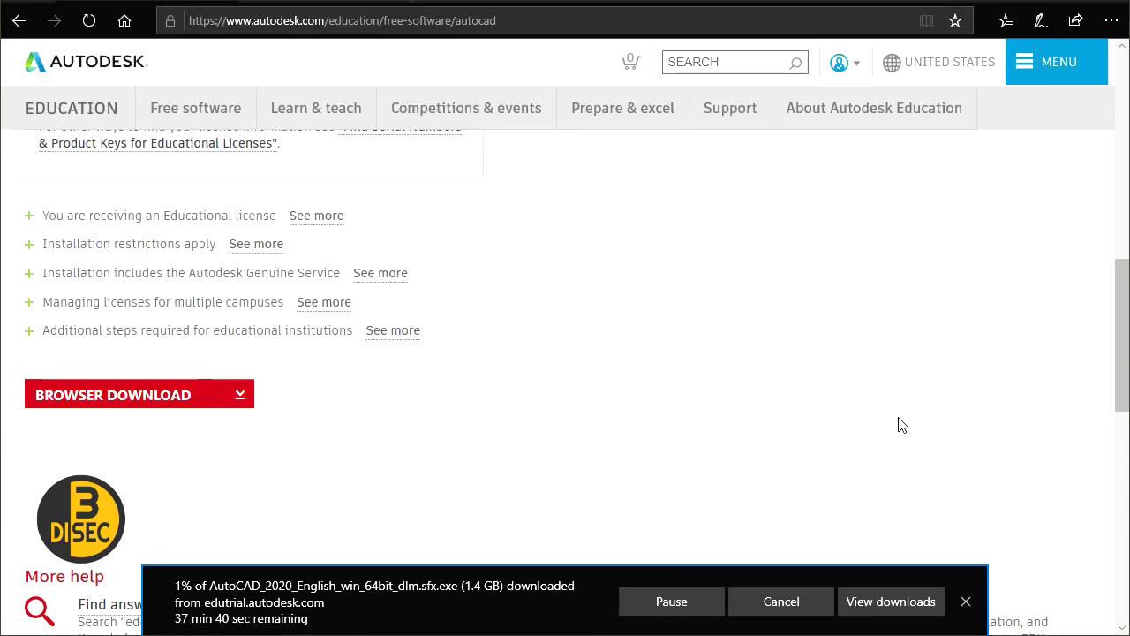